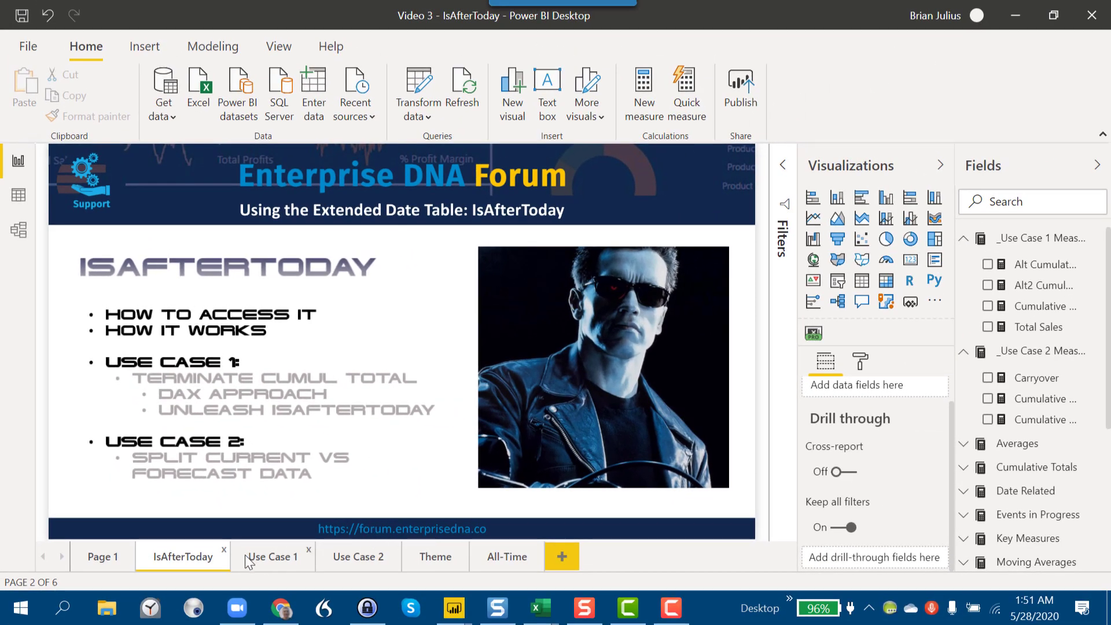
Examine the Cumulative Sales measure's formula on the Use Case 1 page and briefly highlight the matrix's Q4 2020 total sales
click(255, 559)
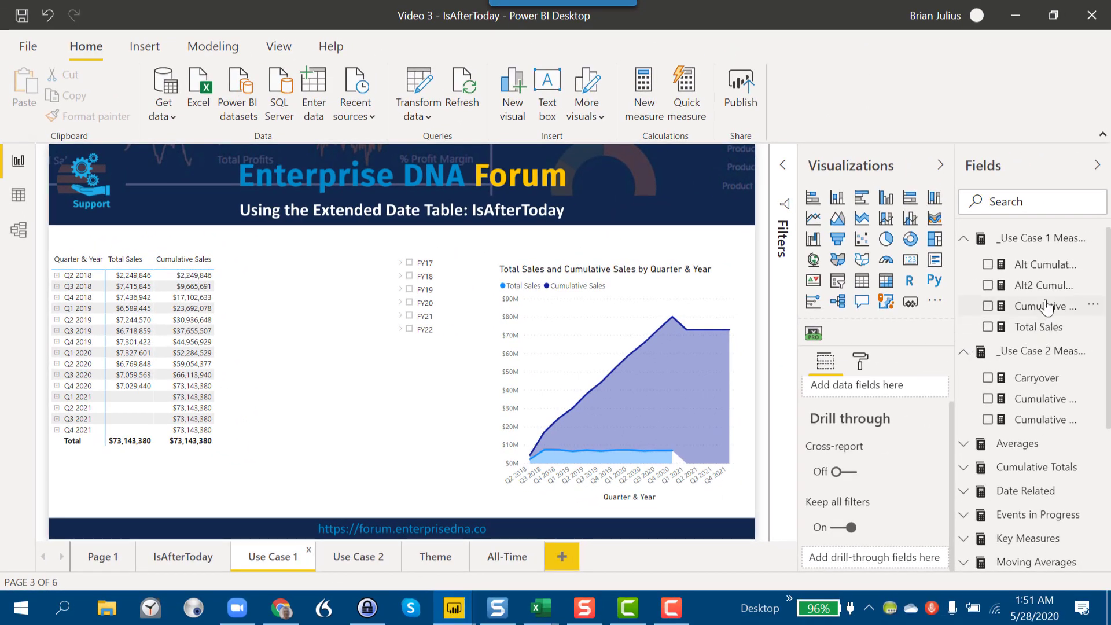
click(1046, 306)
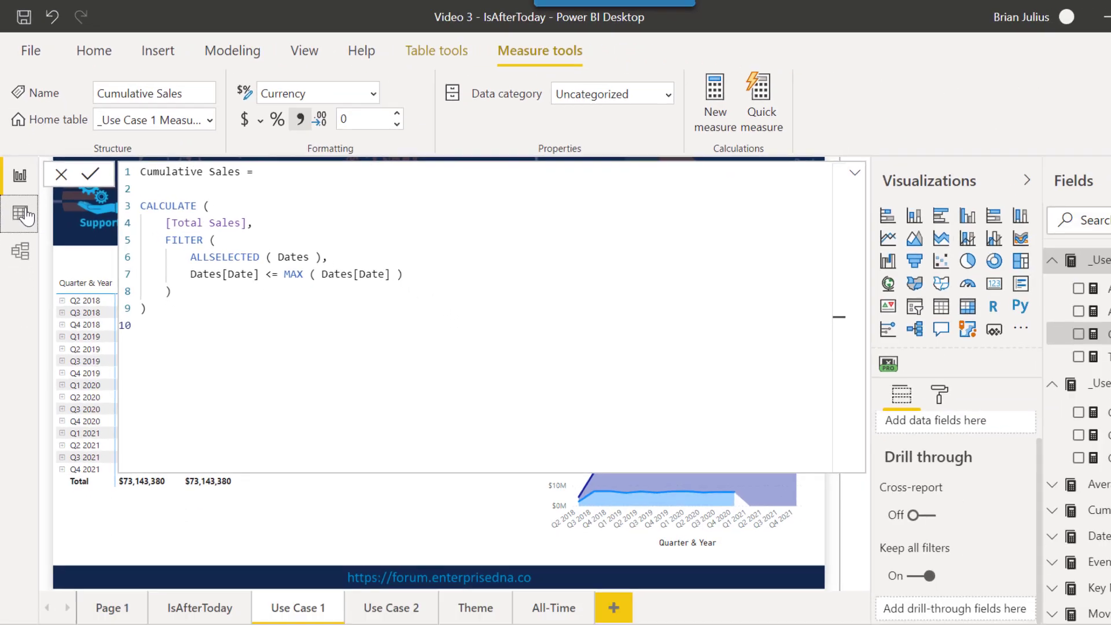
click(28, 294)
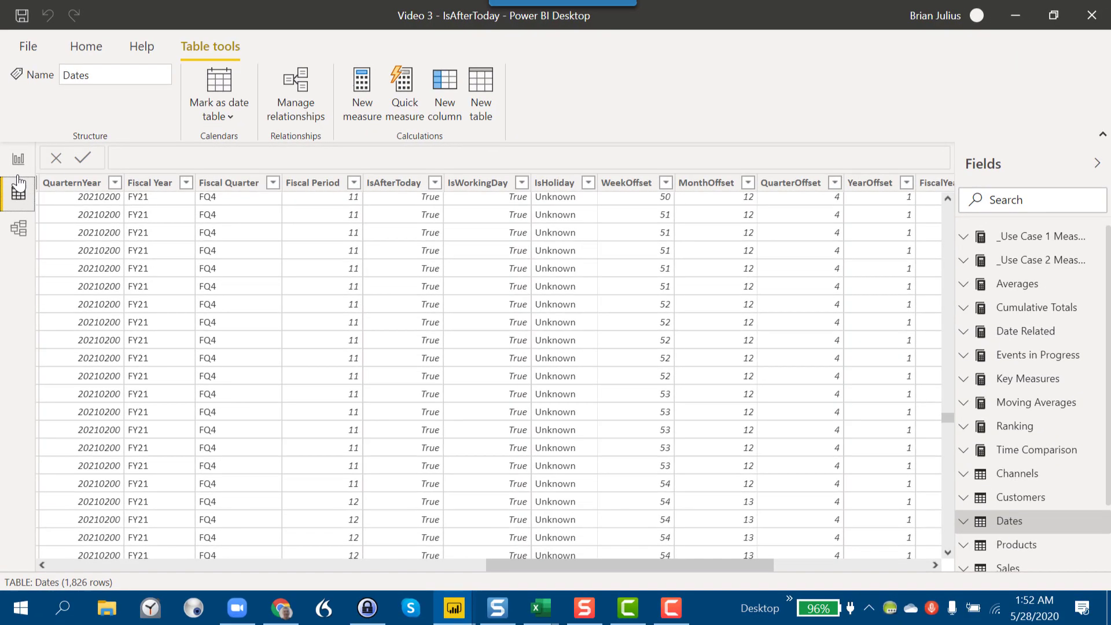
click(19, 162)
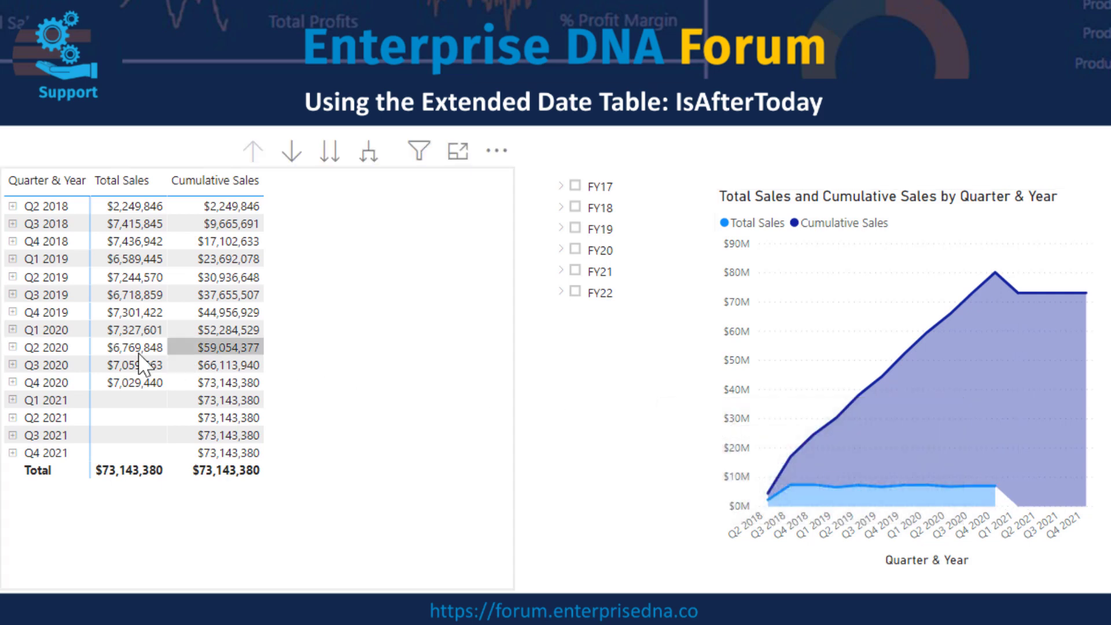
click(114, 387)
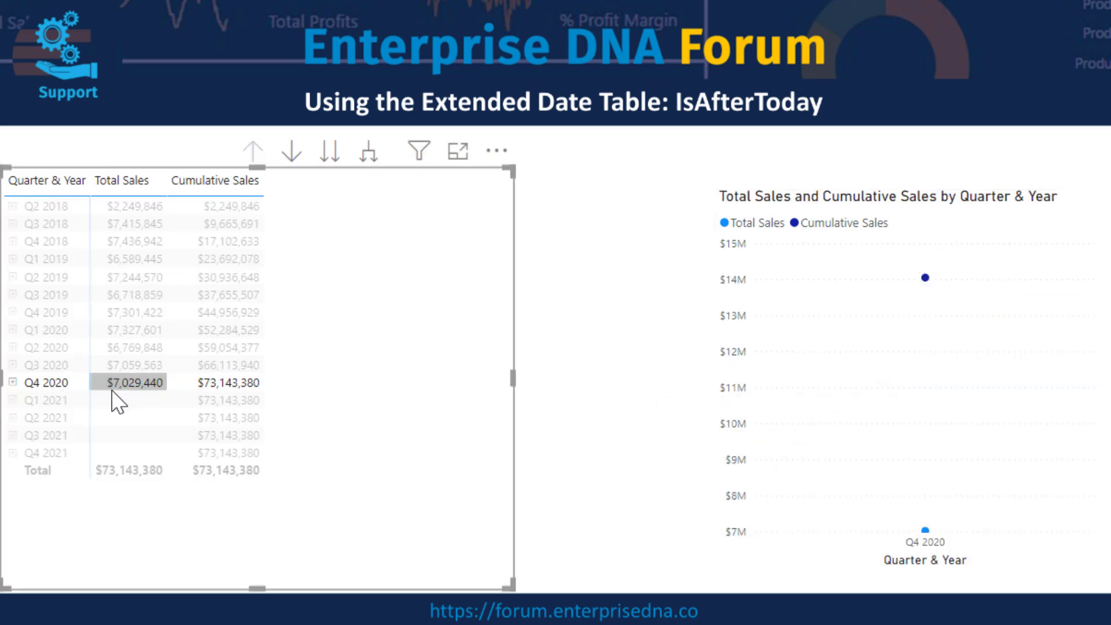
click(114, 387)
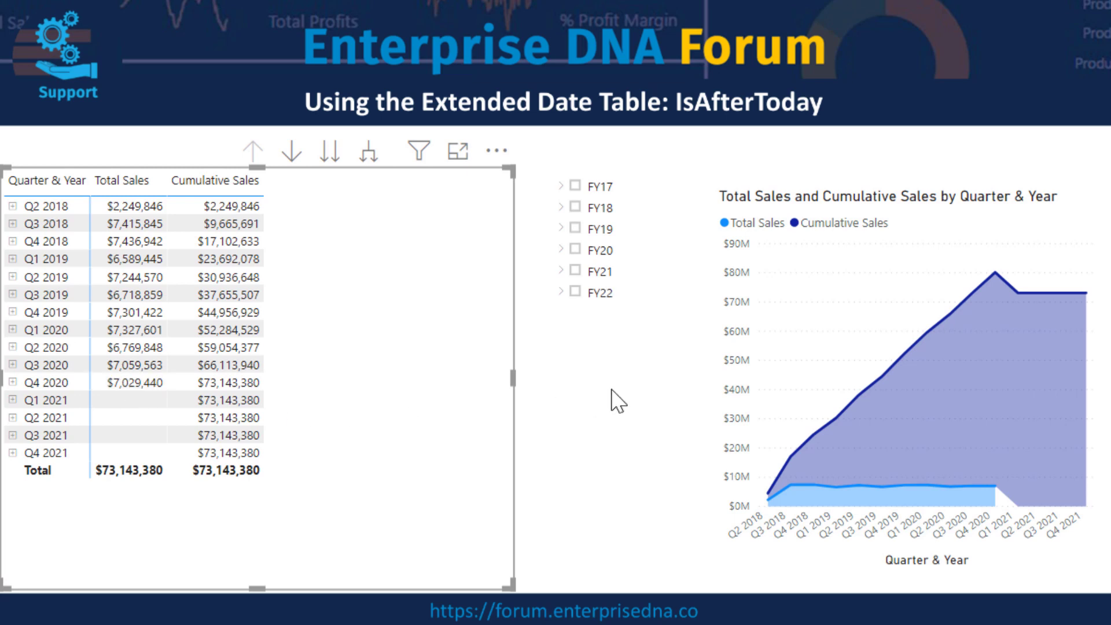
Add the Alt Cumulative Sales measure to the quarterly sales matrix and review its DAX formula
mouse_move(1026, 309)
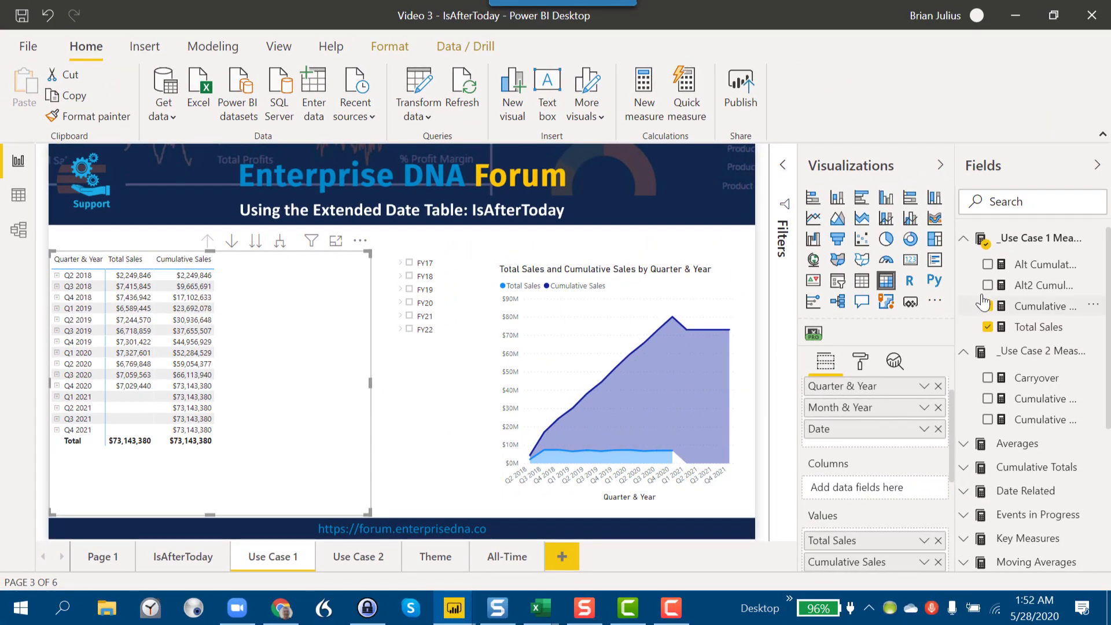
drag(1019, 267, 283, 301)
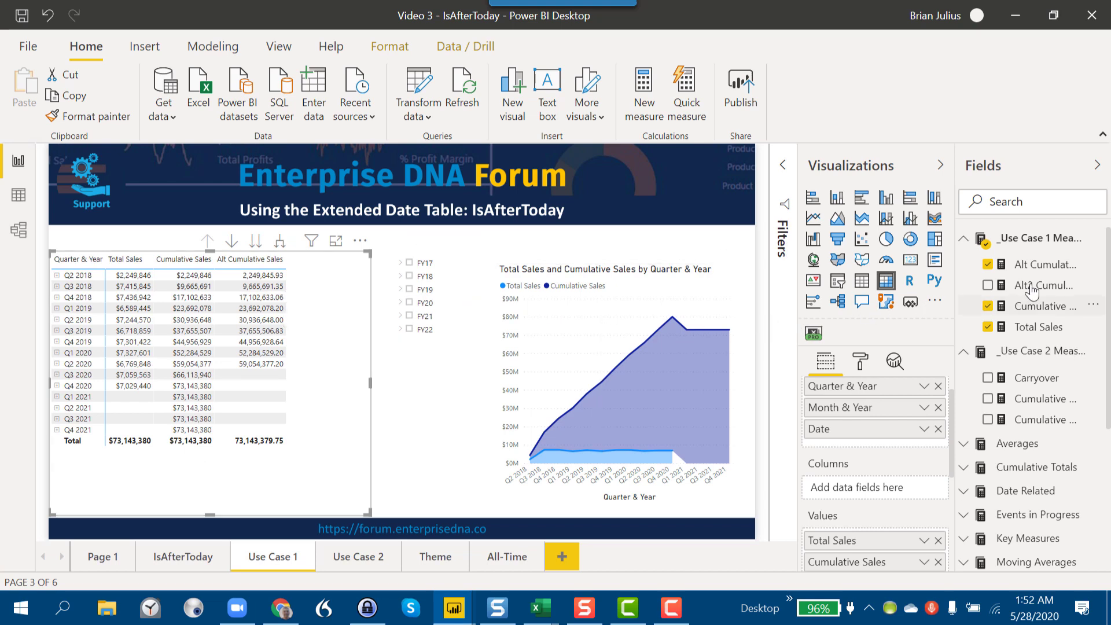
click(1048, 267)
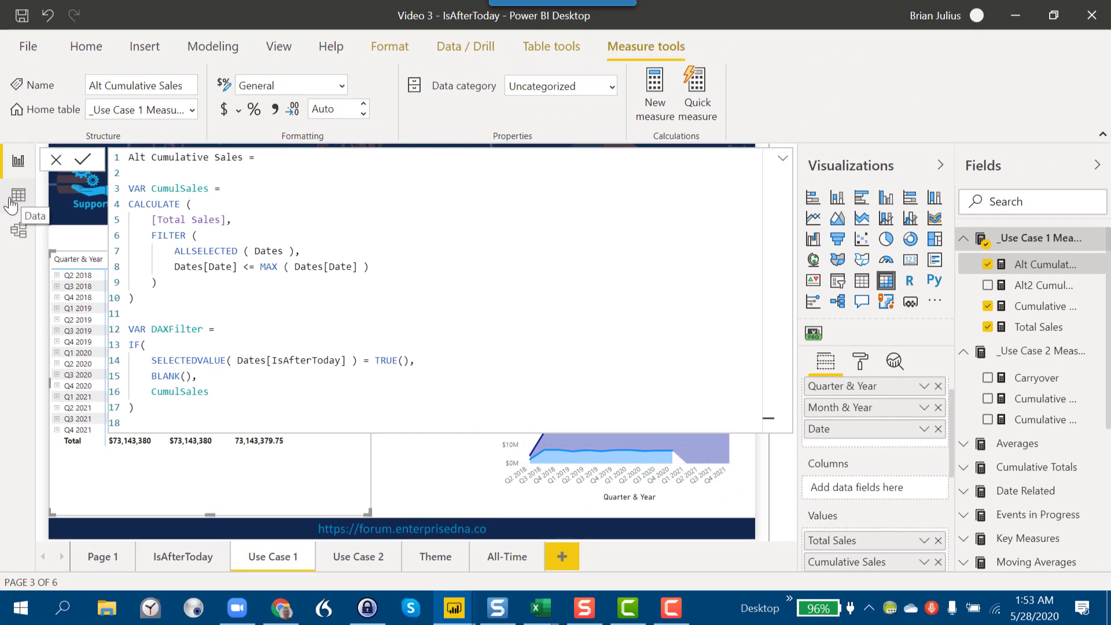
click(17, 193)
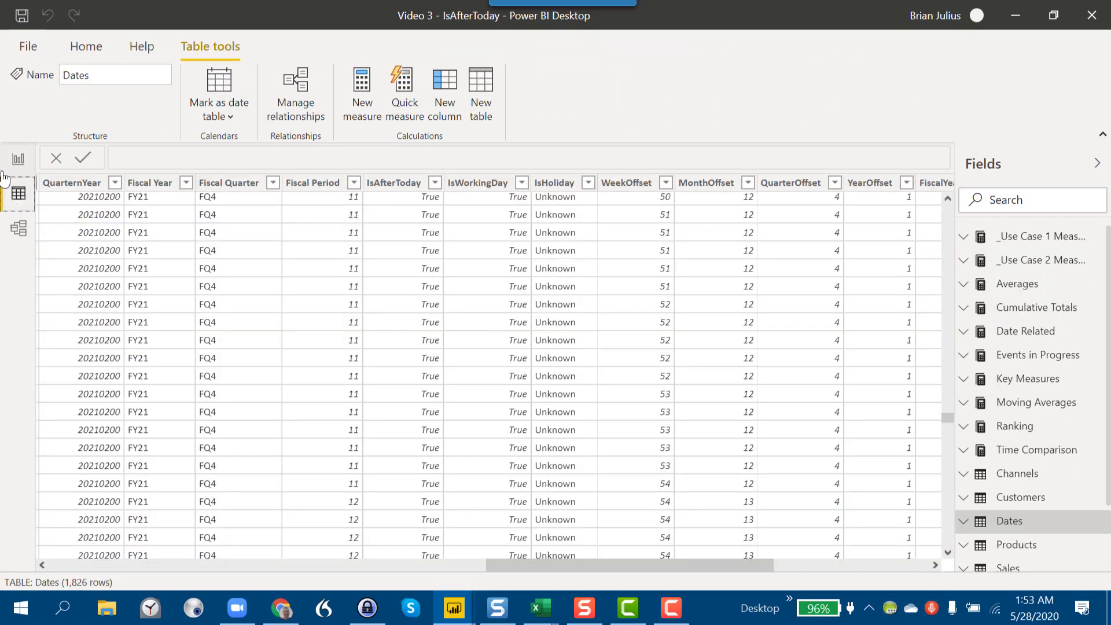
click(18, 159)
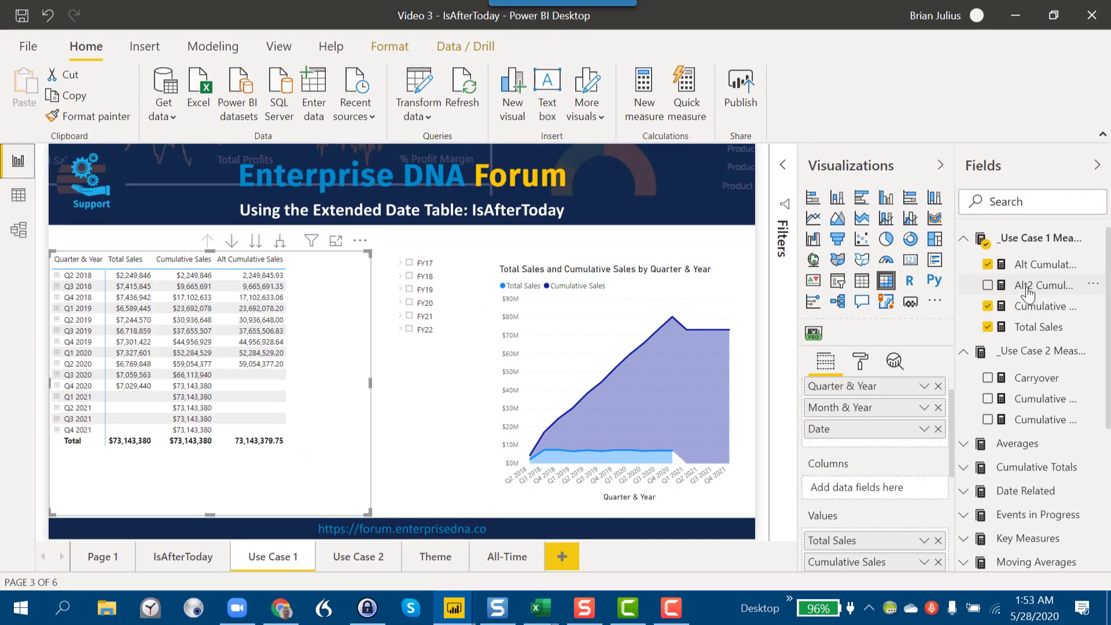
Add the Alt2 Cumulative Sales measure to the quarterly sales matrix and review its full DAX formula
drag(1027, 293, 329, 296)
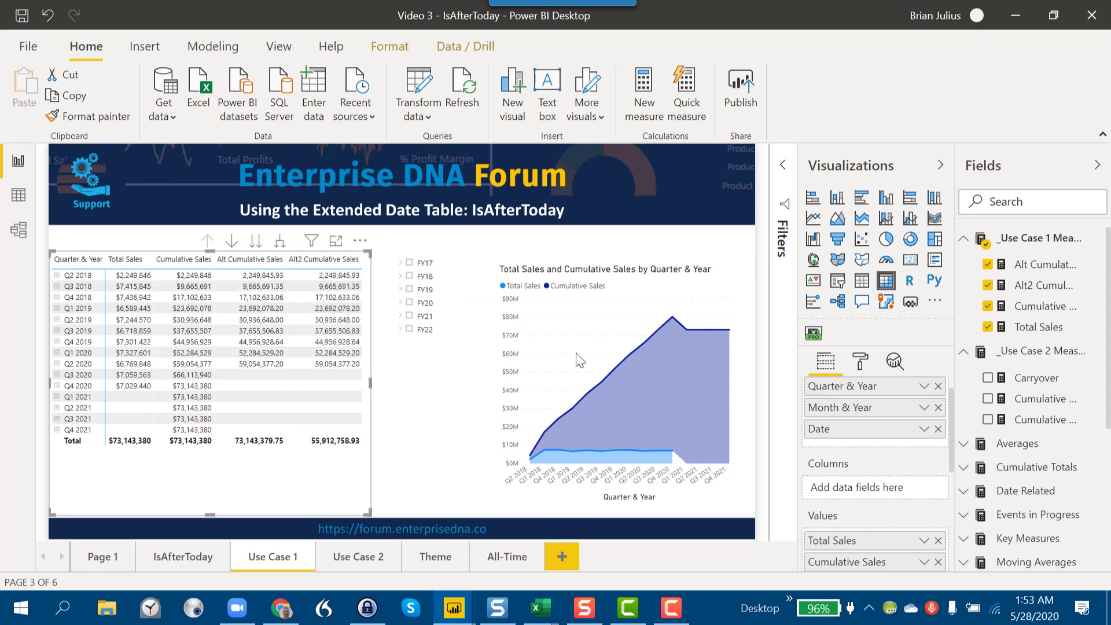
click(1053, 287)
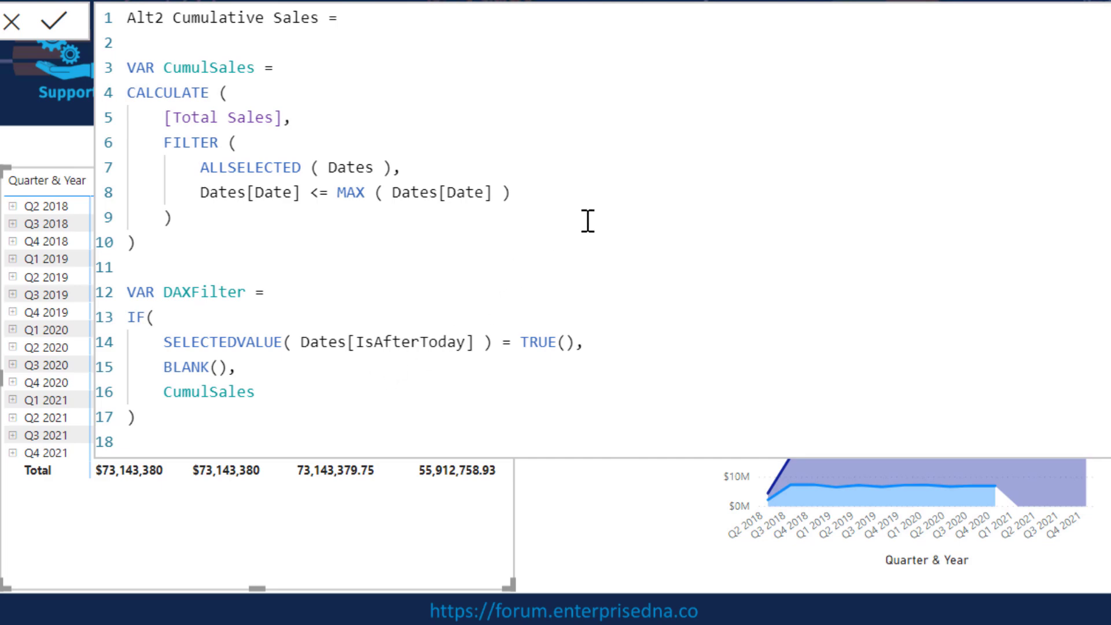
scroll(558, 213, down, 3)
scroll(504, 213, down, 3)
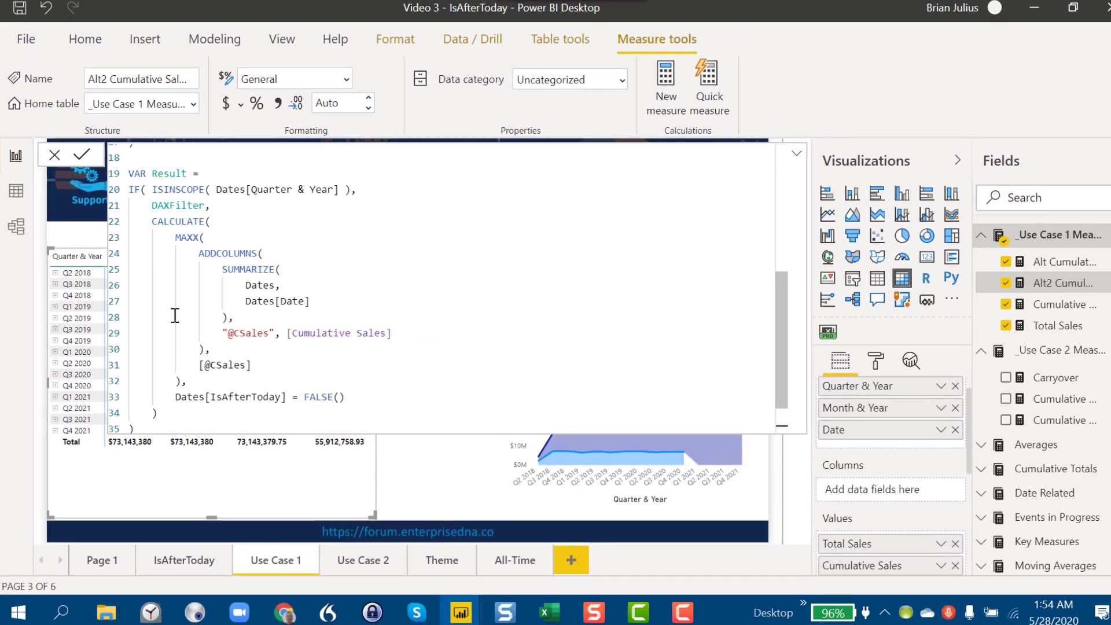
click(18, 194)
click(18, 161)
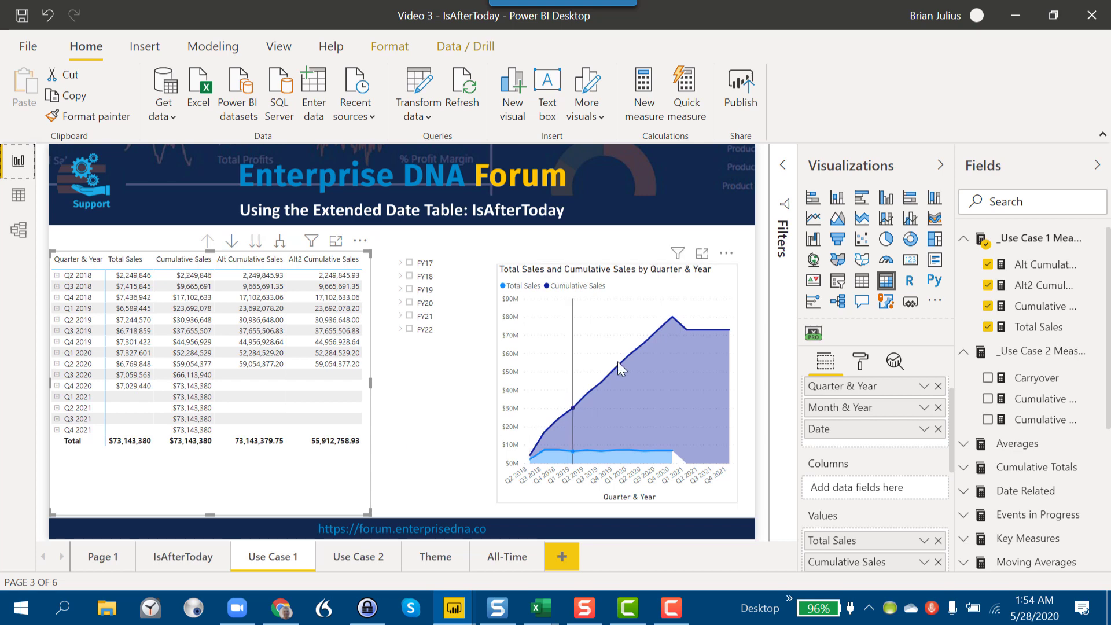
Find the IsAfterToday field of the Dates table and add it as a page-level filter set to False
click(779, 172)
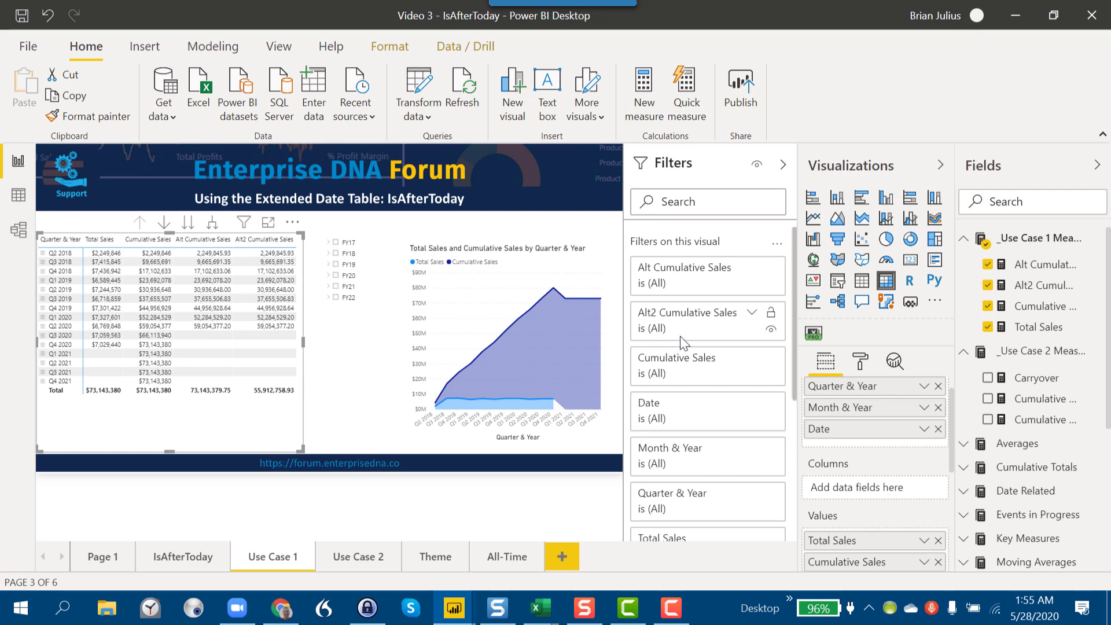
scroll(686, 353, down, 5)
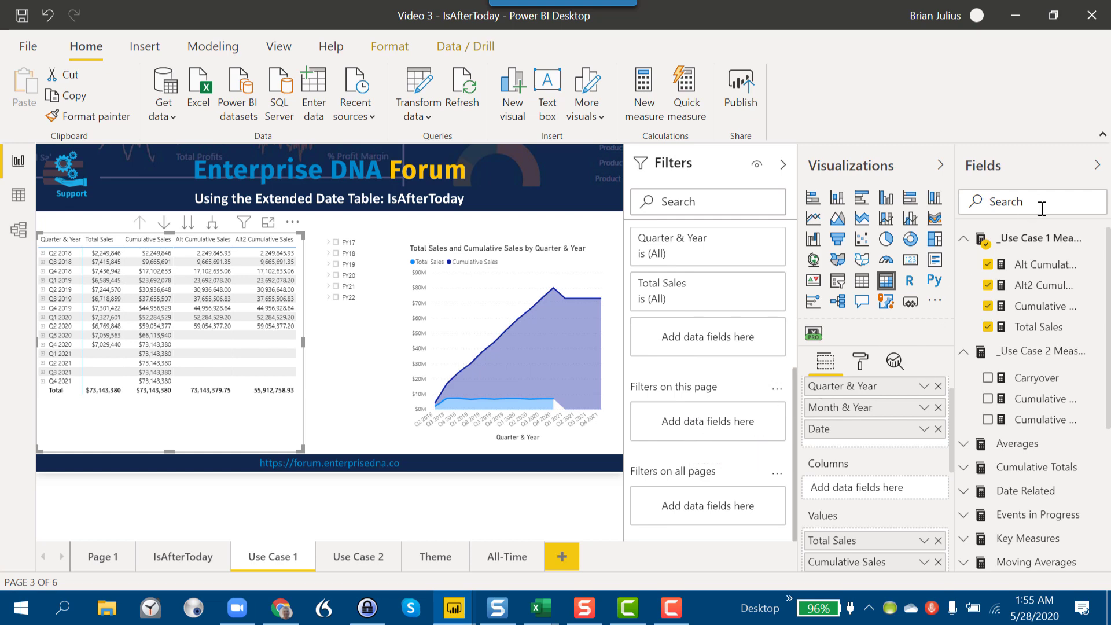
text(is)
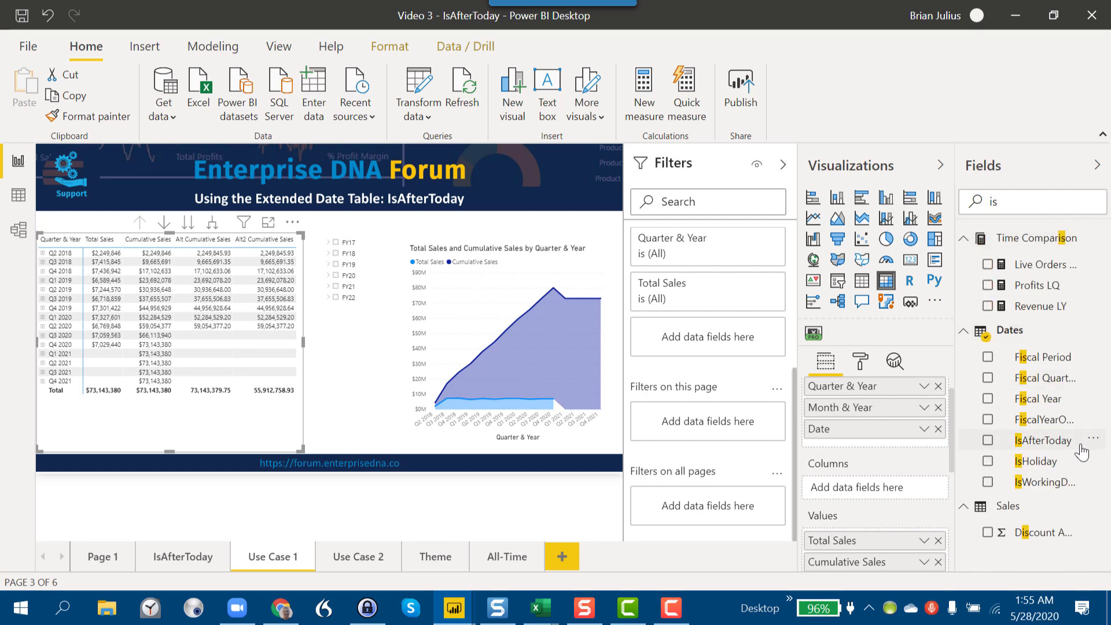
drag(1050, 445, 740, 432)
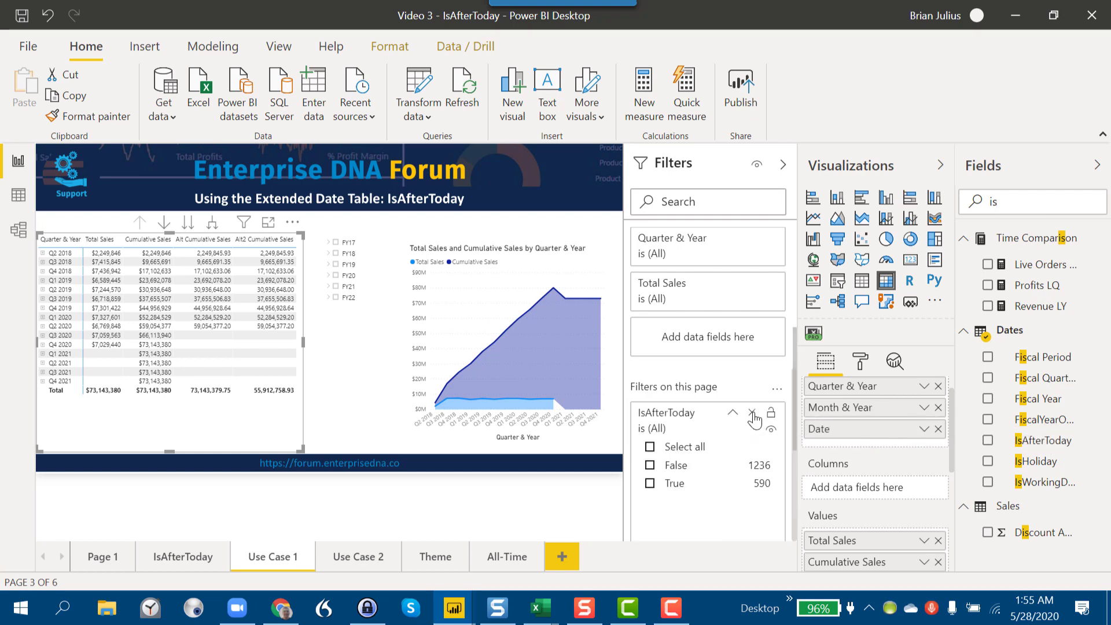
click(686, 467)
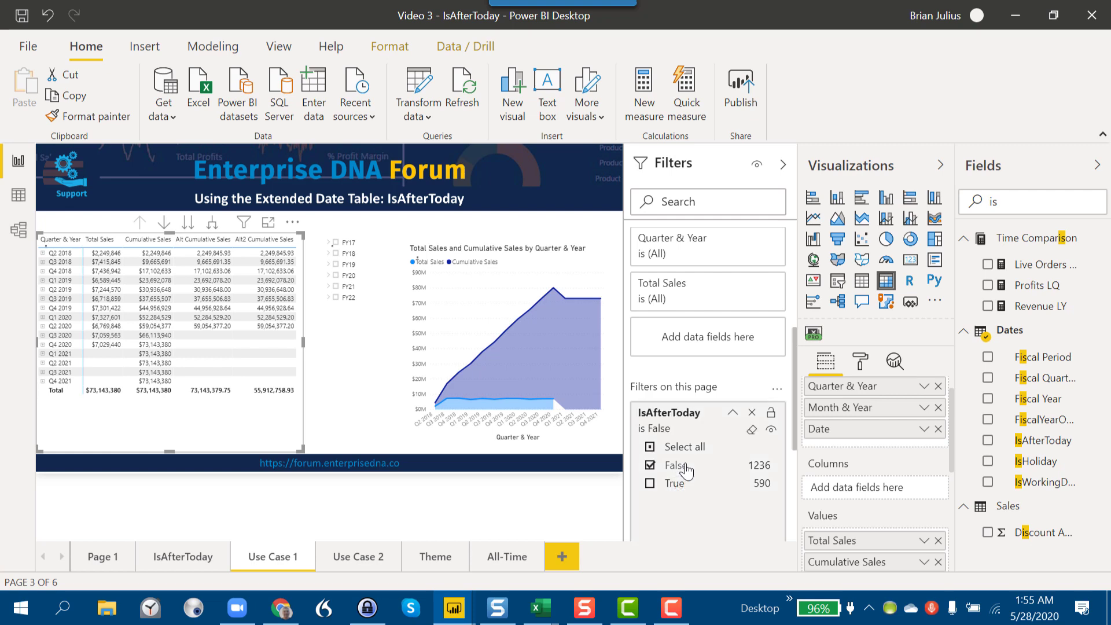
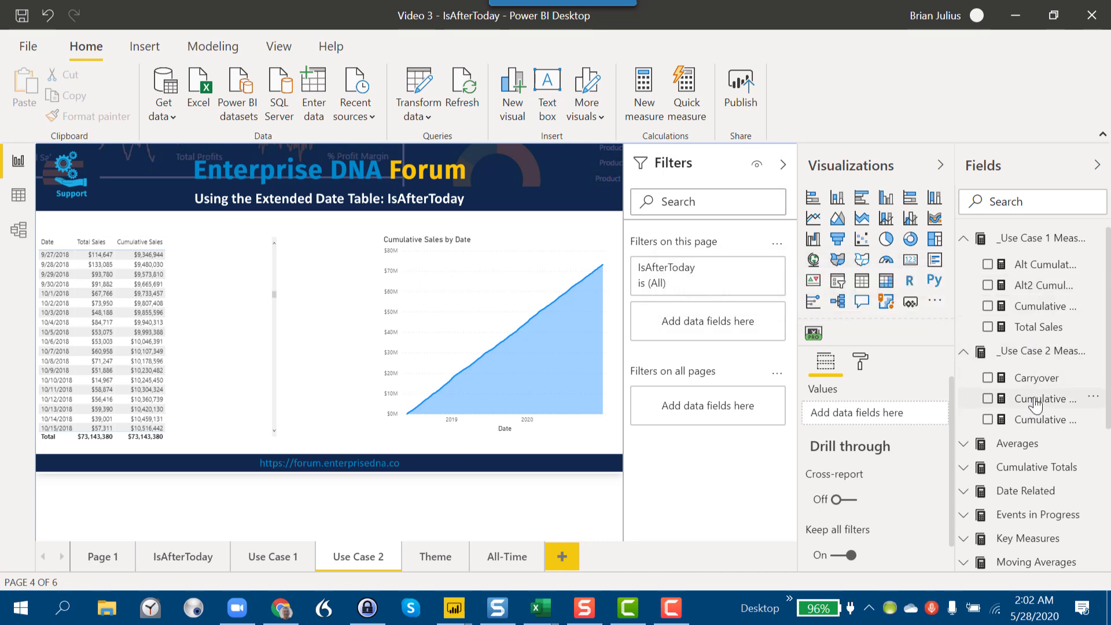
Add the Cumulative Actual Sales measure to the daily sales table on the Use Case 2 page and review its formula
drag(1035, 405, 207, 301)
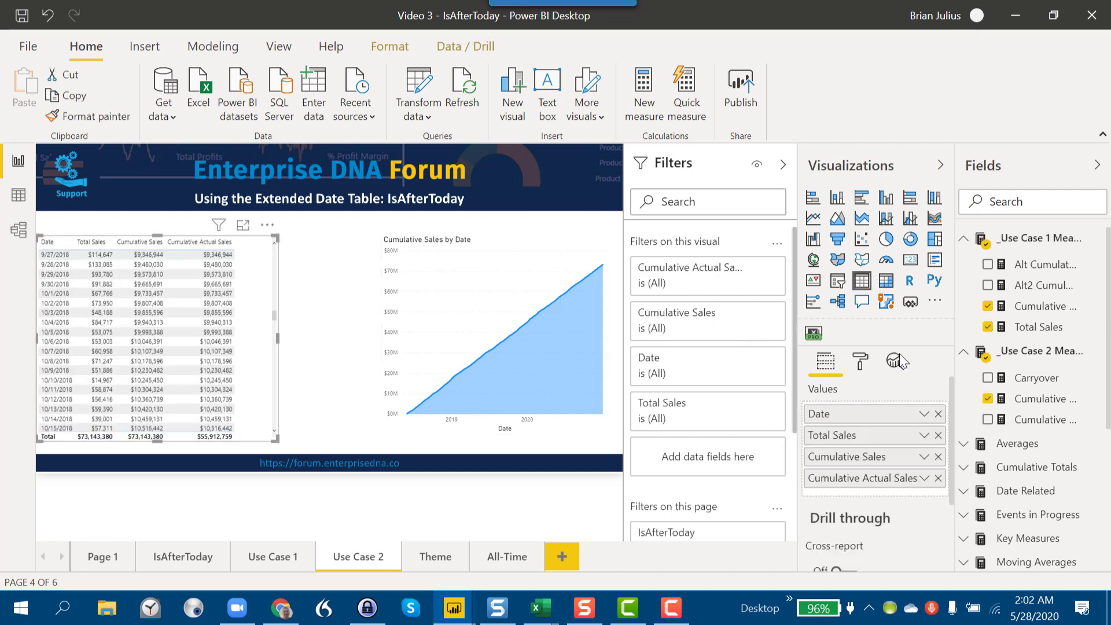
click(1040, 399)
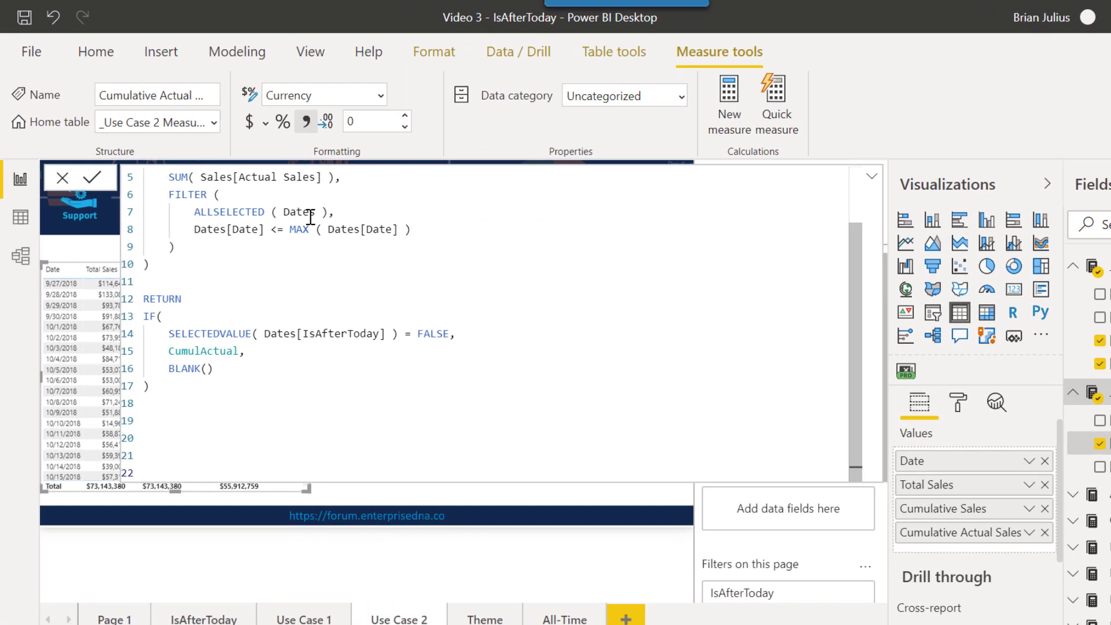
scroll(566, 416, up, 2)
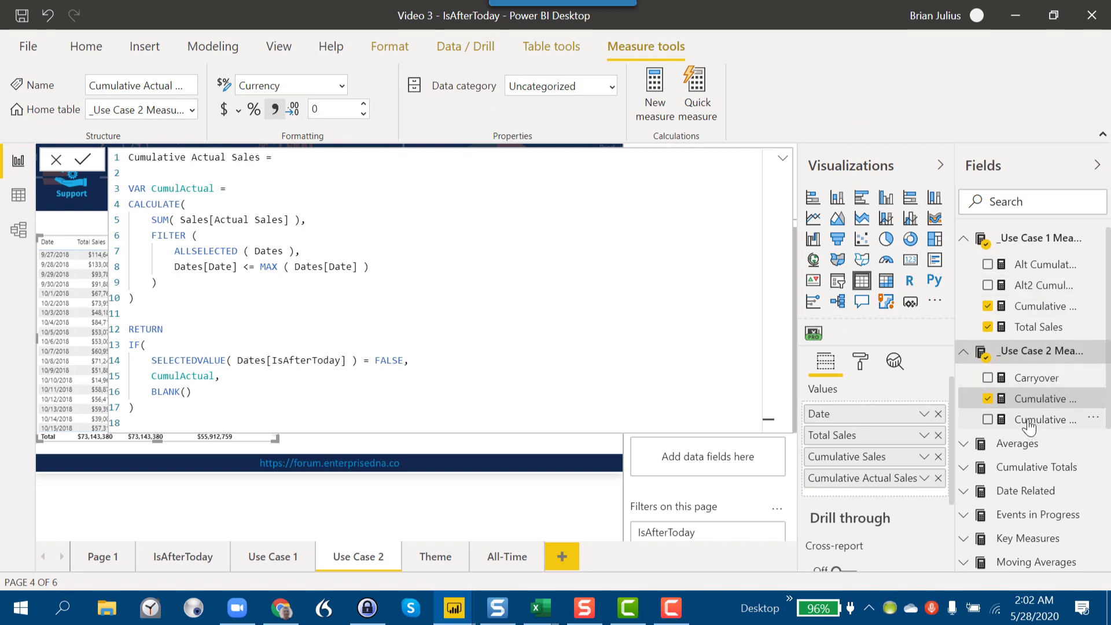
Replace Cumulative Sales with Cumulative Forecast Sales in the daily sales table and review the forecast measure's formula
drag(1028, 422, 865, 490)
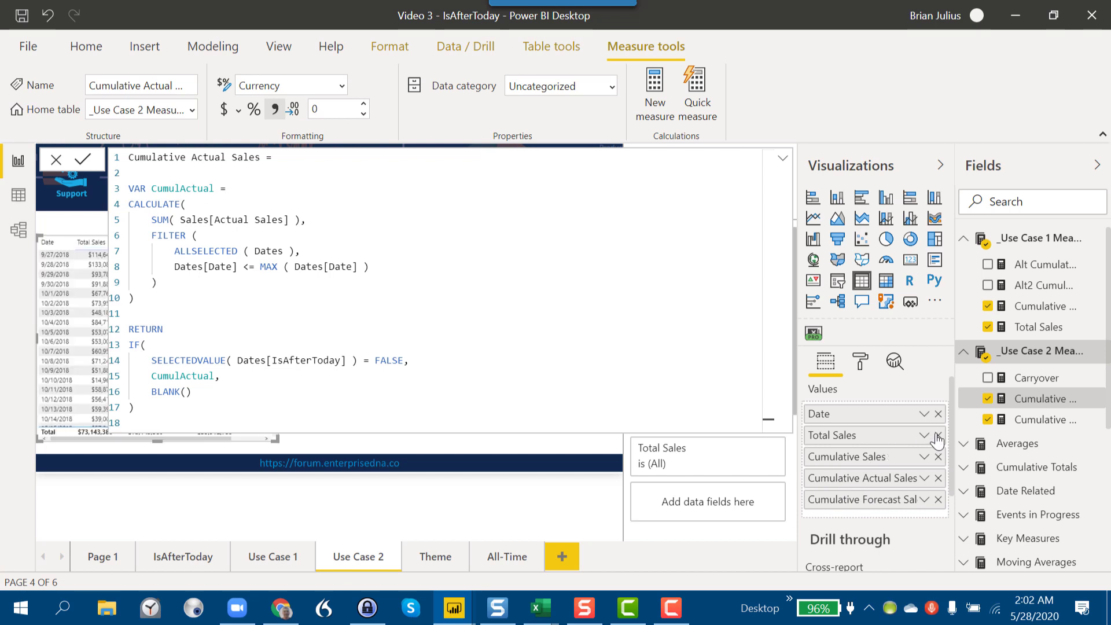
click(1037, 419)
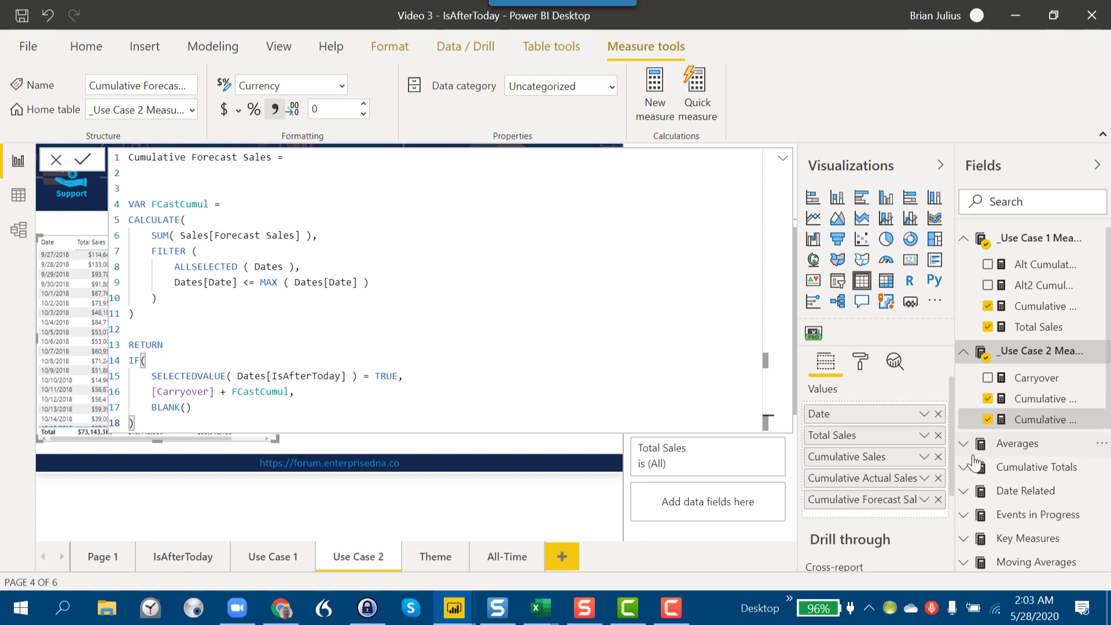
click(938, 457)
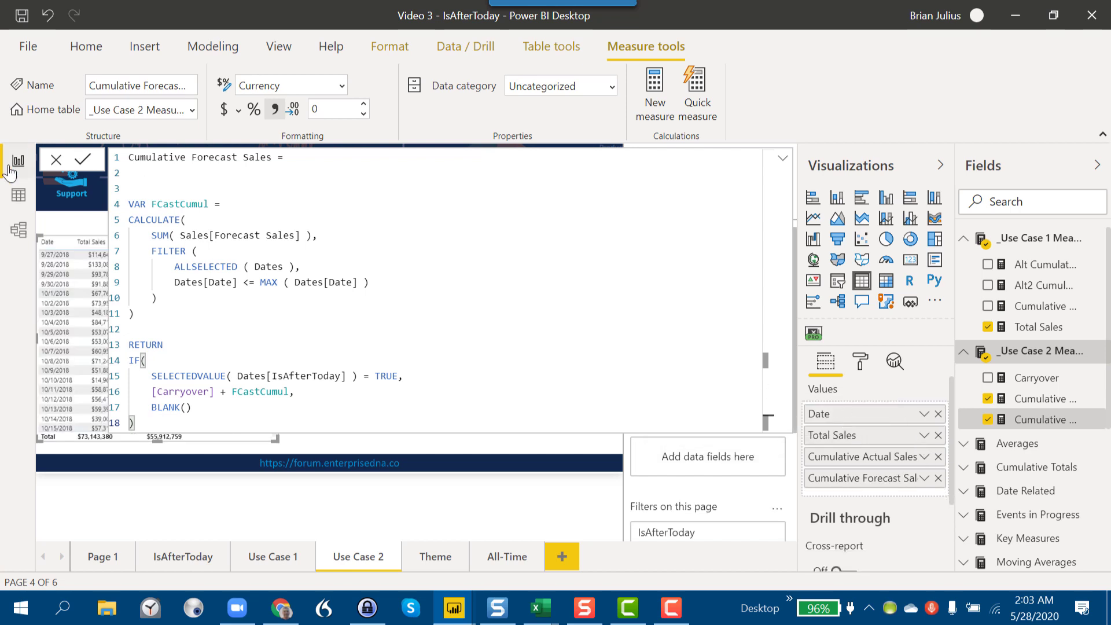
click(18, 195)
click(18, 159)
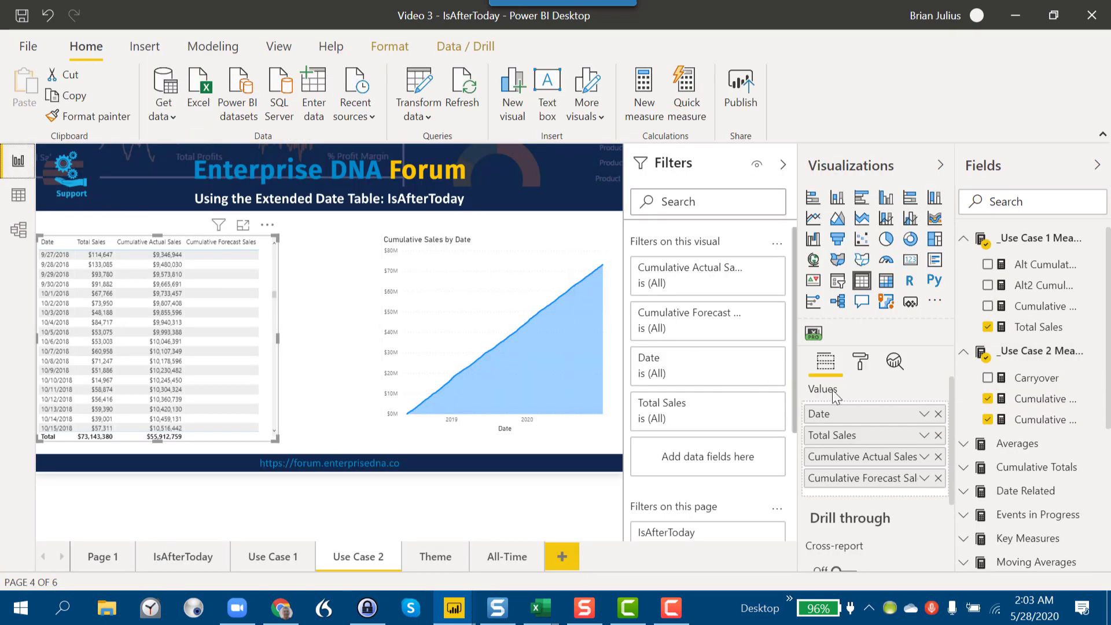
Replace Cumulative Sales in the area chart's values with Cumulative Actual Sales and Cumulative Forecast Sales
scroll(889, 420, down, 3)
scroll(889, 420, down, 1)
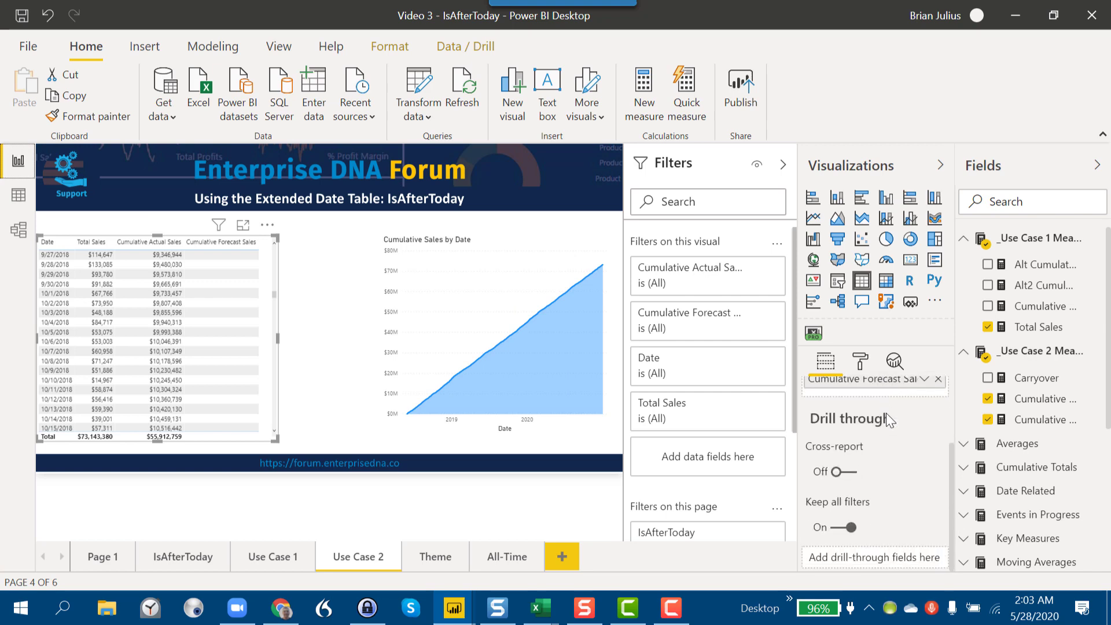
scroll(885, 414, up, 3)
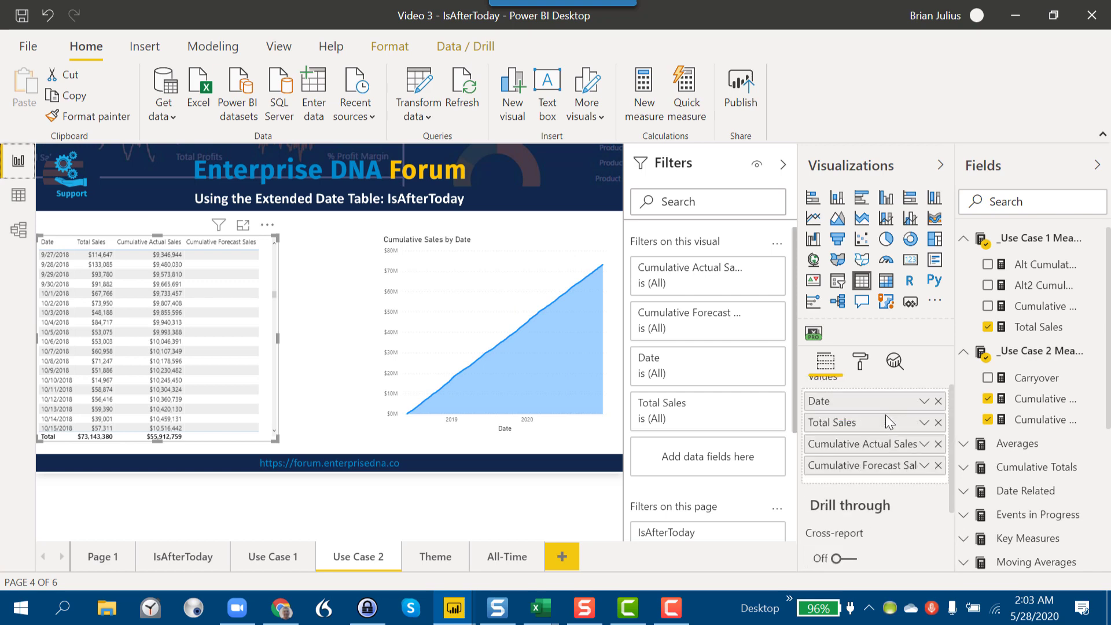
click(522, 302)
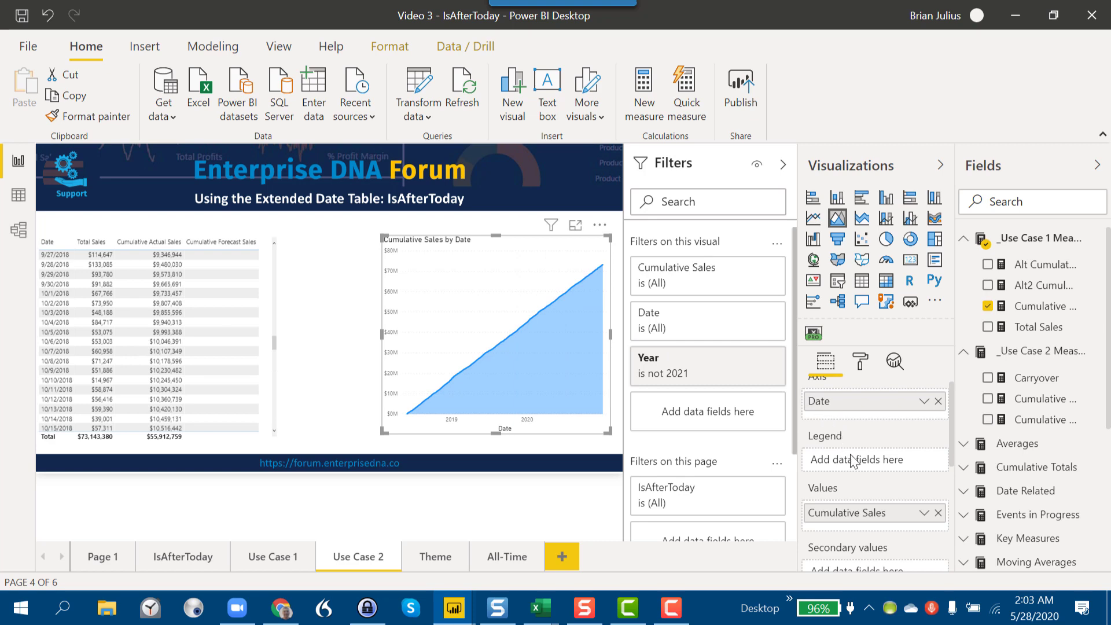
click(938, 513)
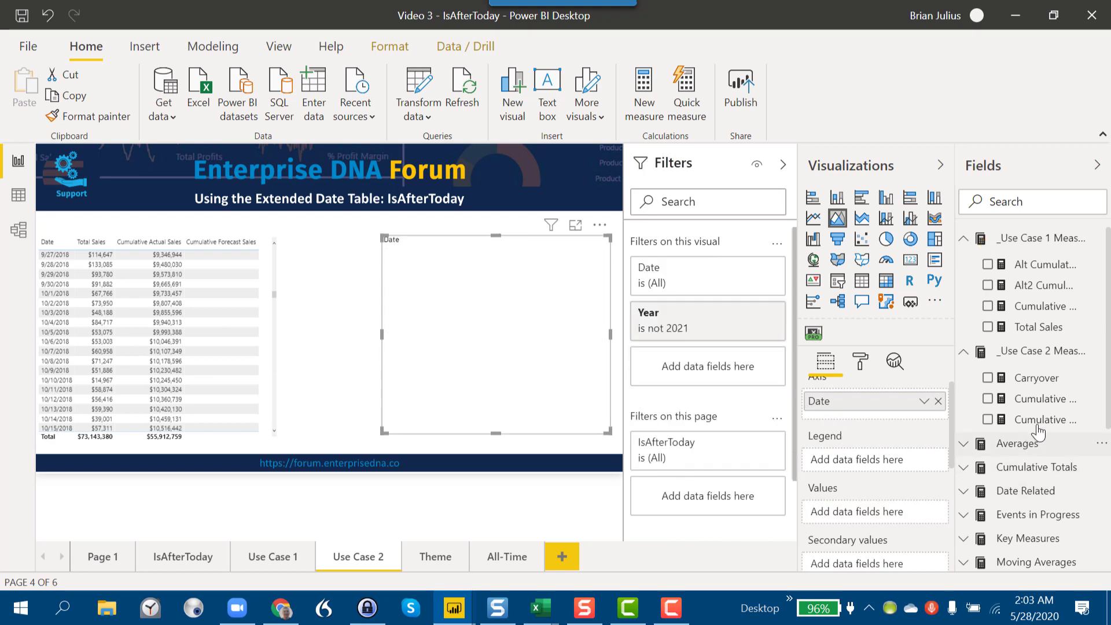
drag(1039, 407, 856, 513)
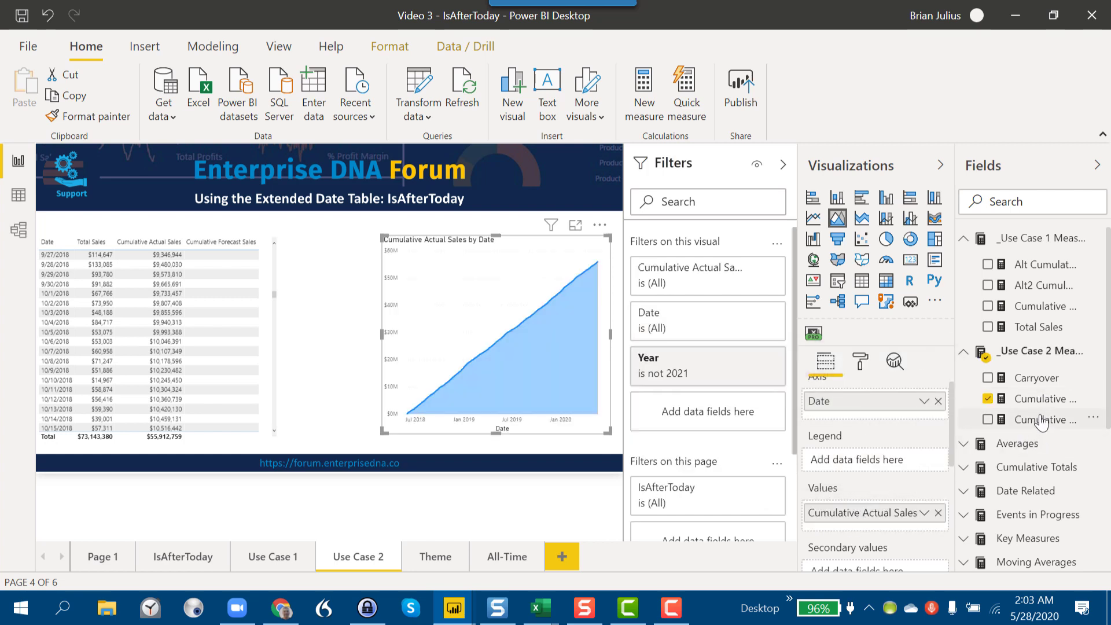
drag(1039, 420, 868, 524)
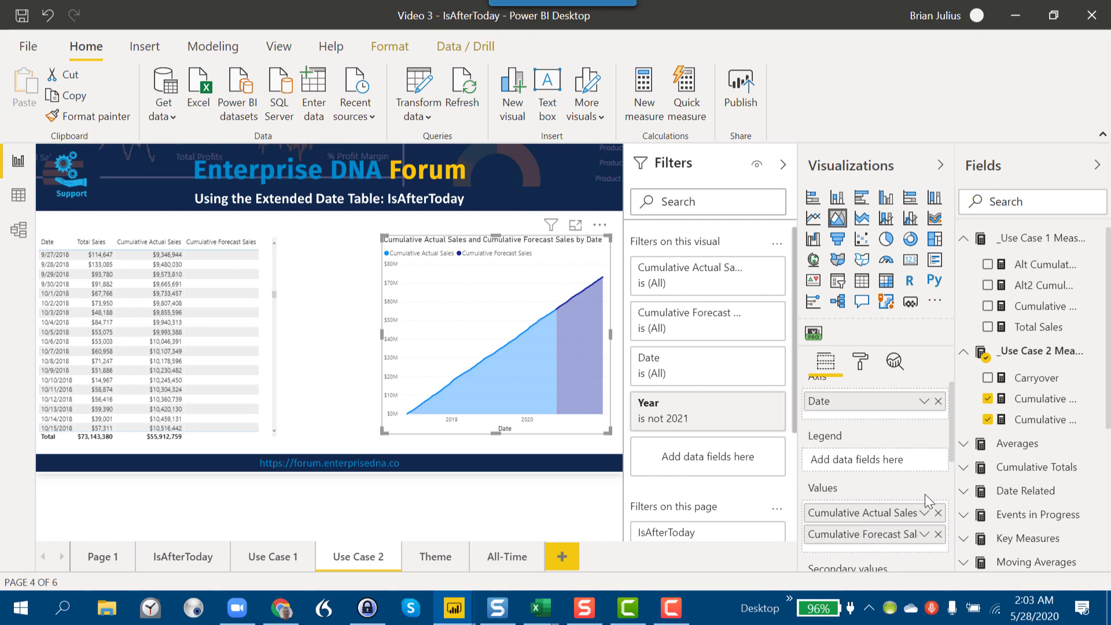
Examine the Cumulative Forecast Sales formula again and inspect the actual and forecast portions of the area chart
click(1052, 419)
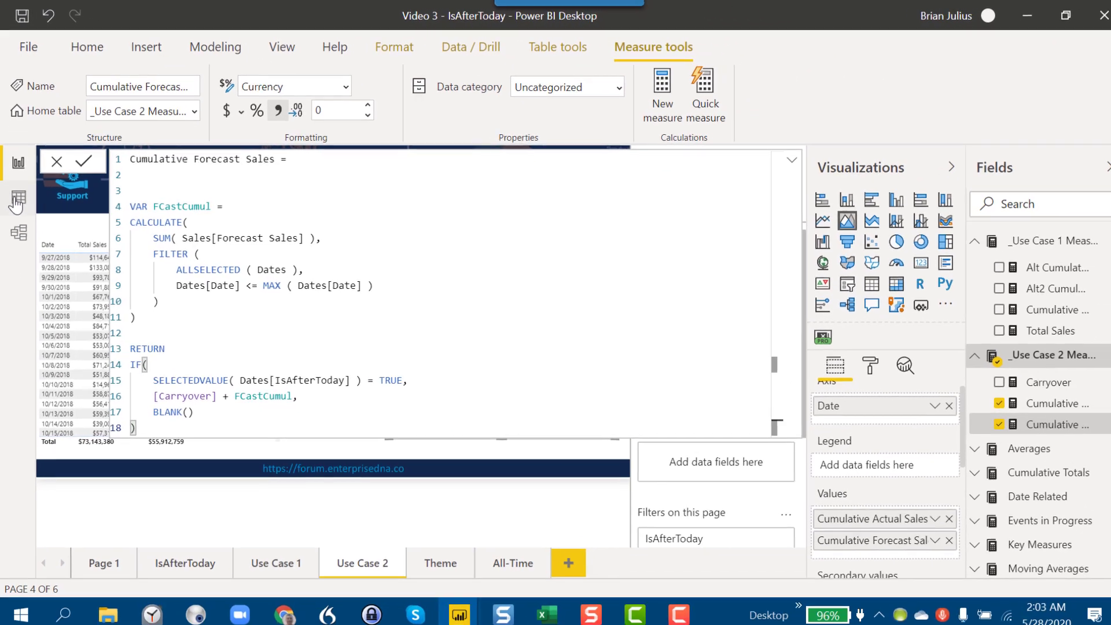
click(18, 200)
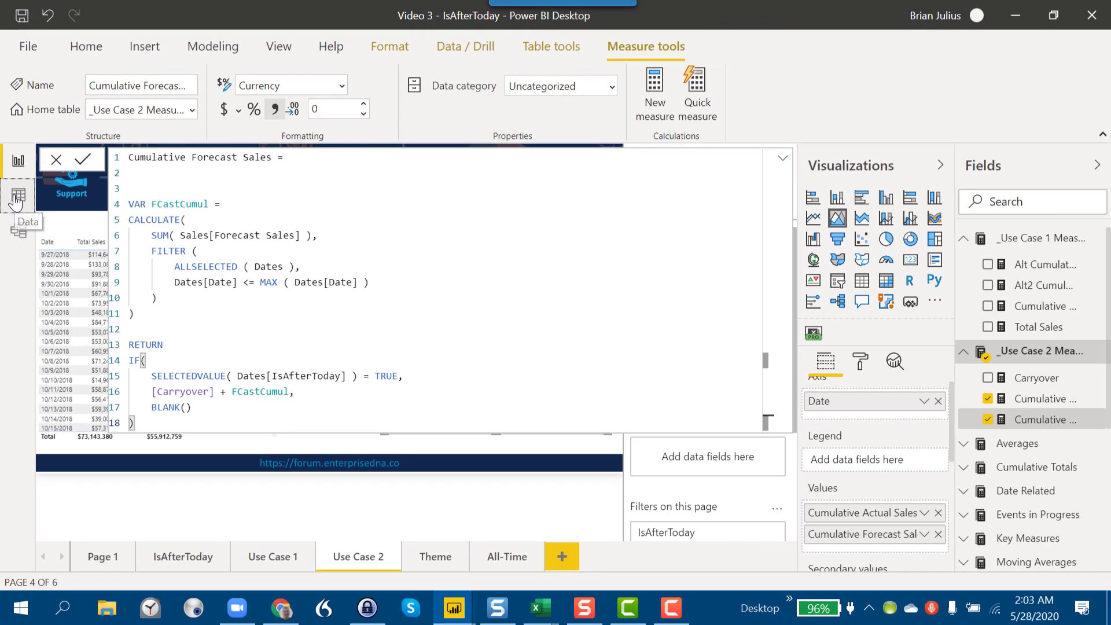
click(22, 158)
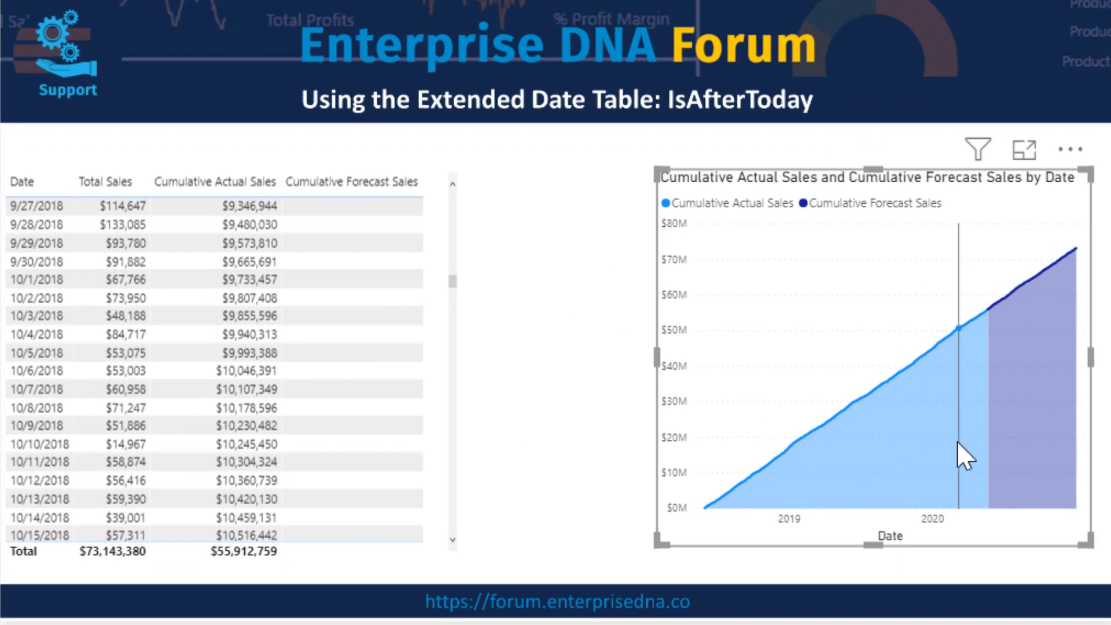
mouse_move(956, 440)
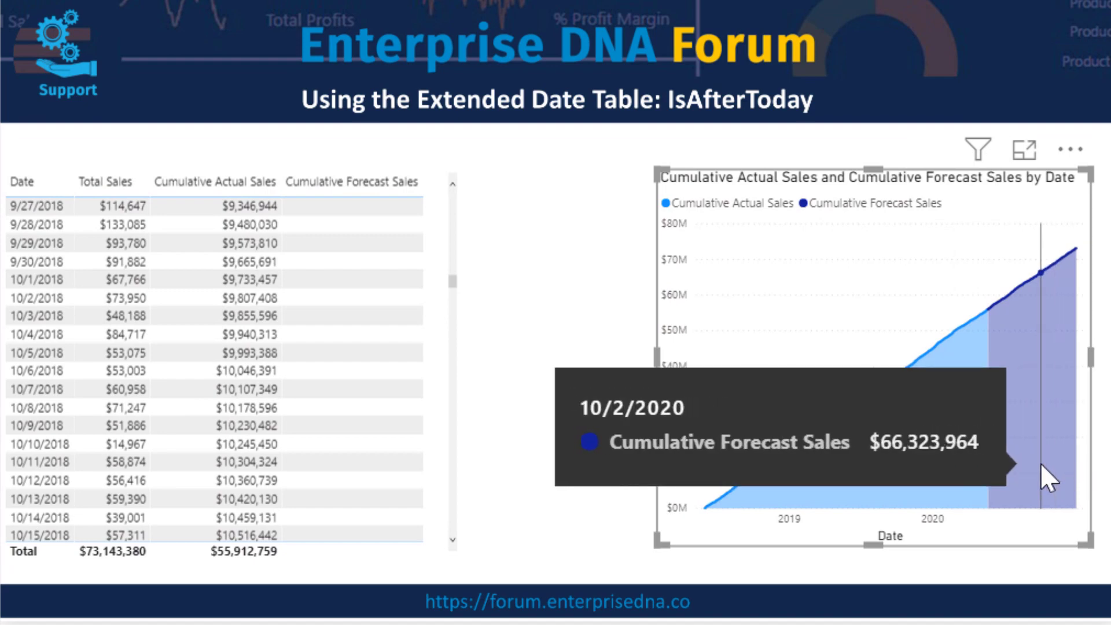